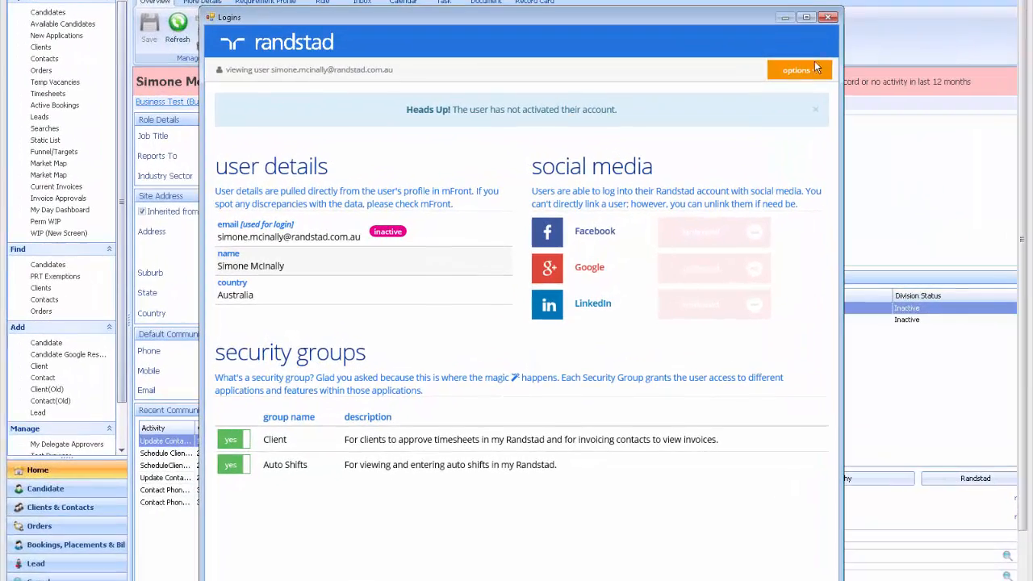
Open the account options for the contact's inactive Randstad login.
left_click(741, 127)
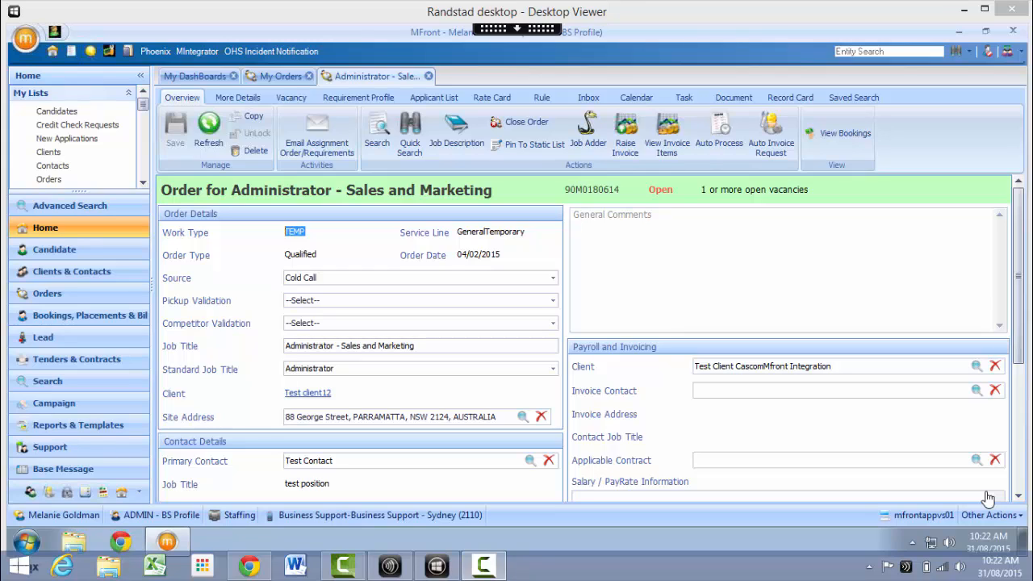
Enable auto processing for the Administrator - Sales and Marketing order and look through the available static lists without choosing one.
left_click(721, 136)
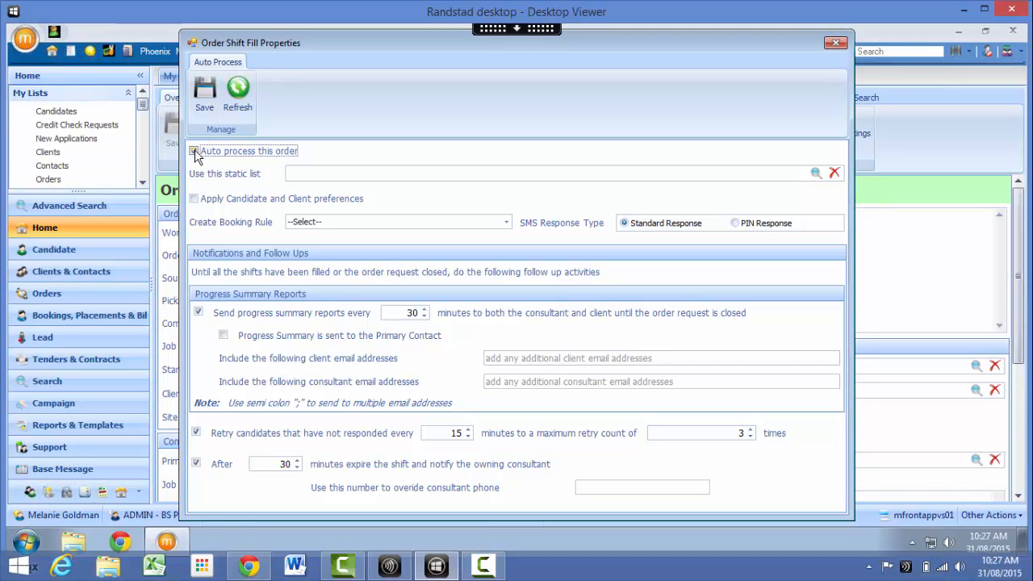
left_click(195, 151)
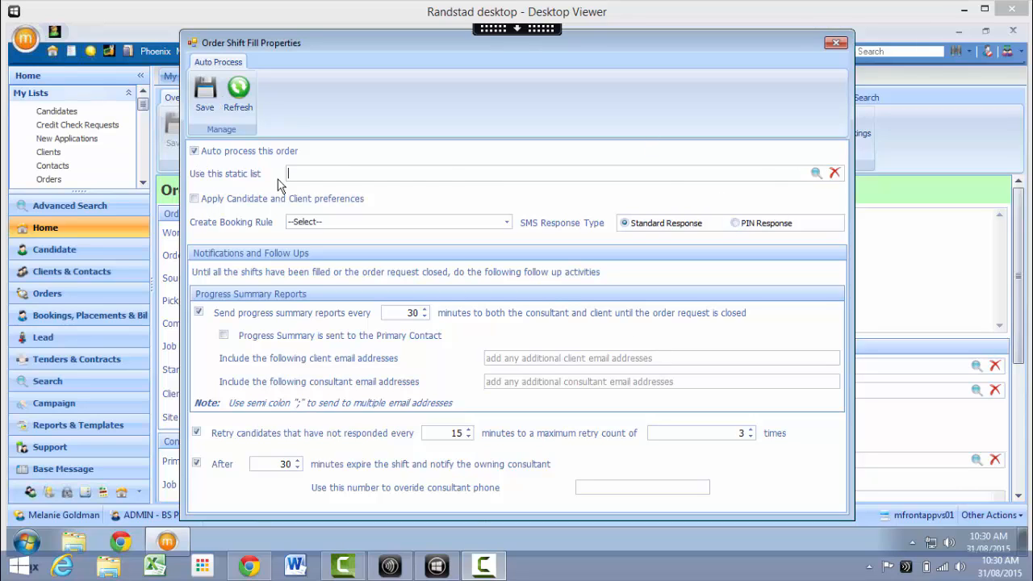
left_click(817, 173)
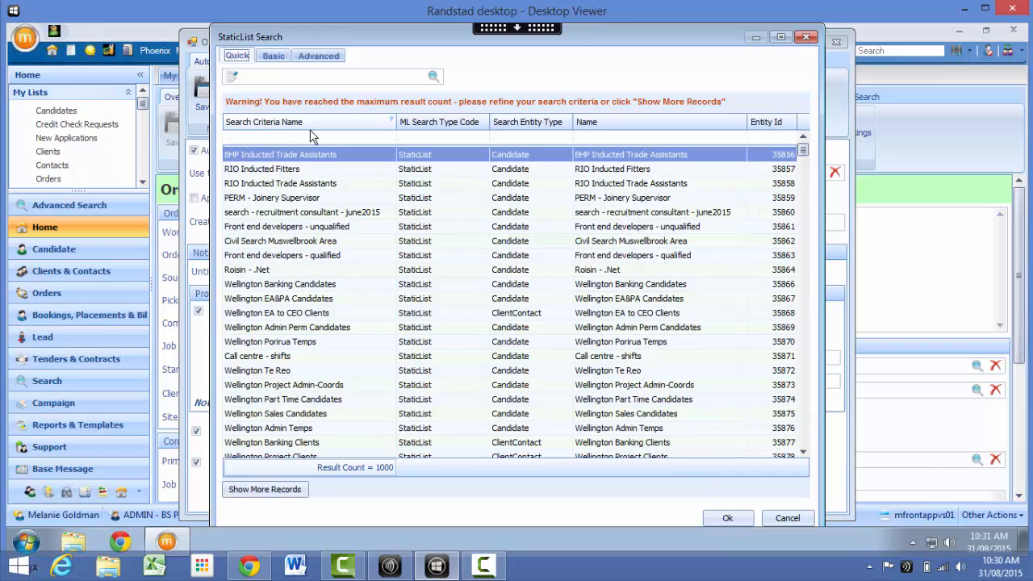
left_click(788, 518)
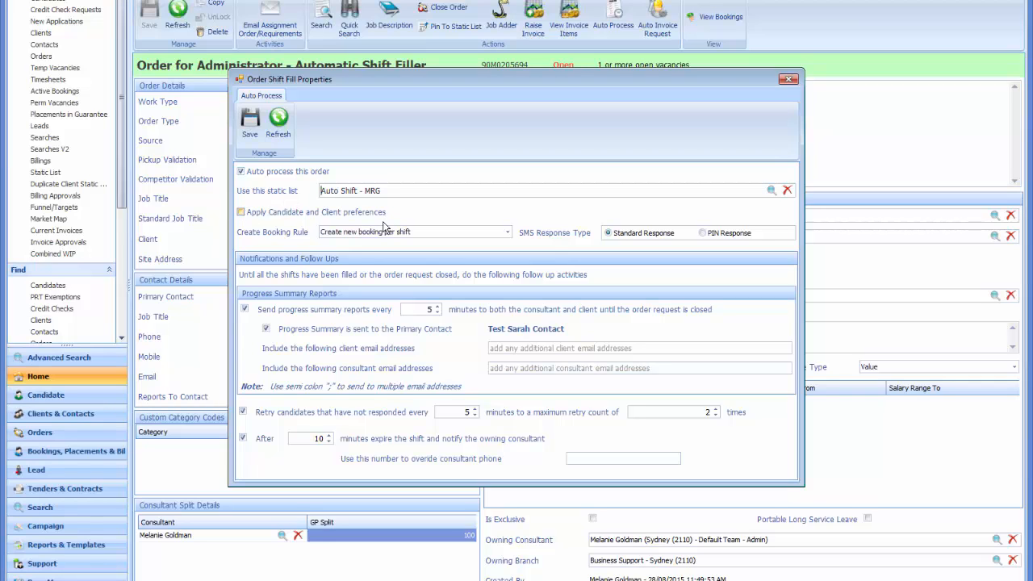
Set the order's booking rule to Create new booking per shift, and save and close its shift fill properties.
left_click(508, 232)
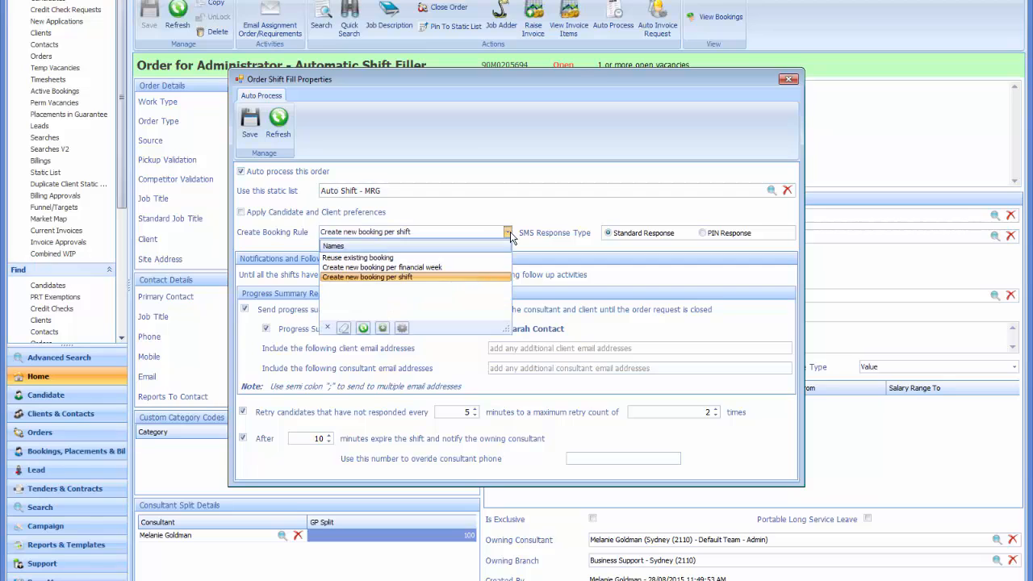
left_click(499, 277)
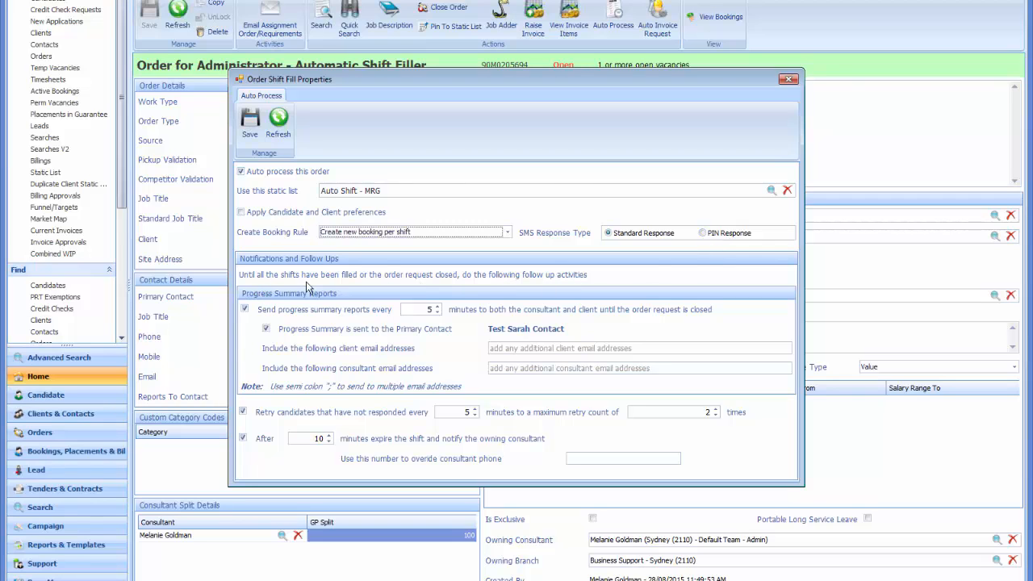
left_click(436, 307)
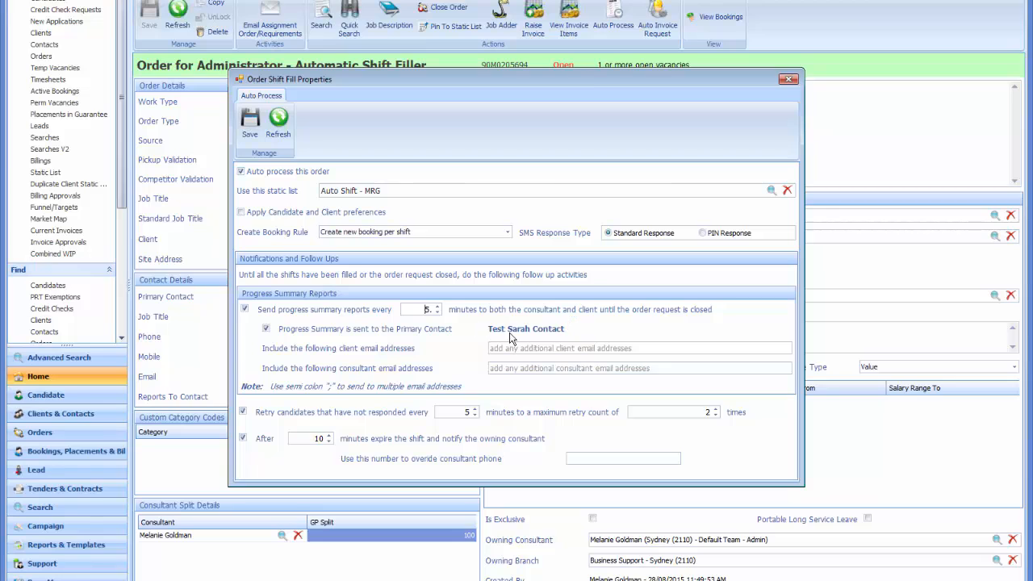
left_click(569, 348)
left_click(571, 367)
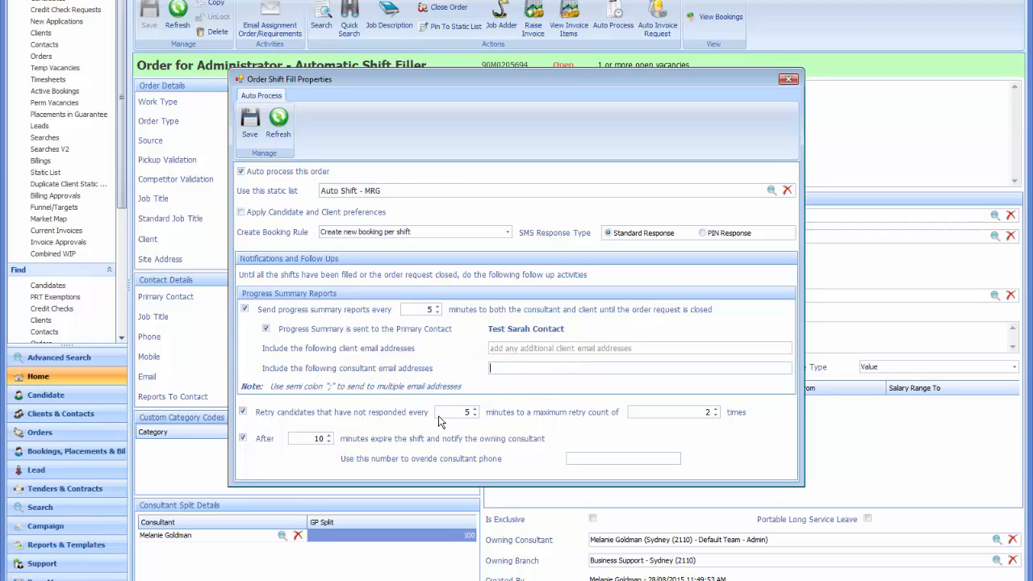
left_click(470, 412)
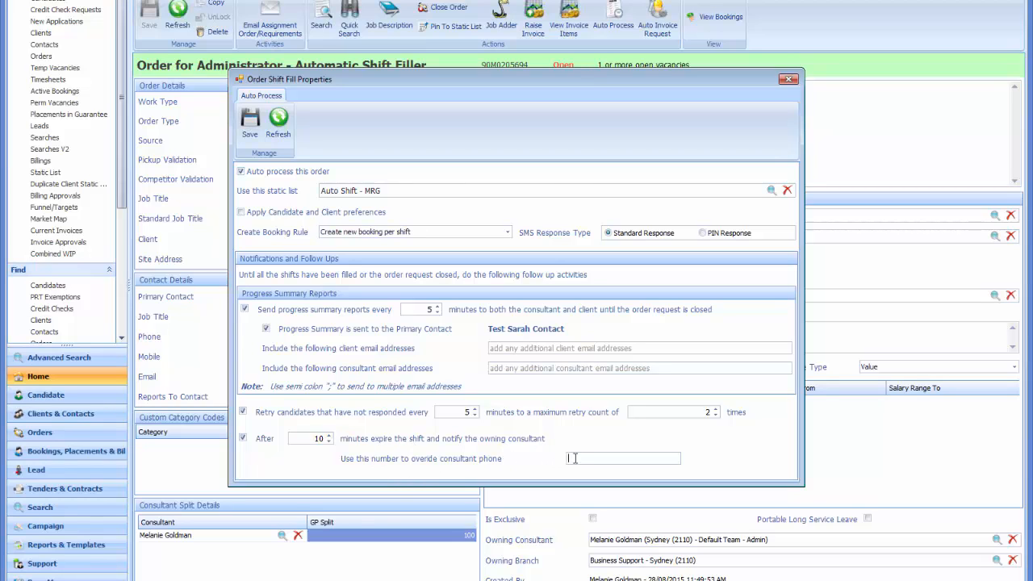
left_click(250, 138)
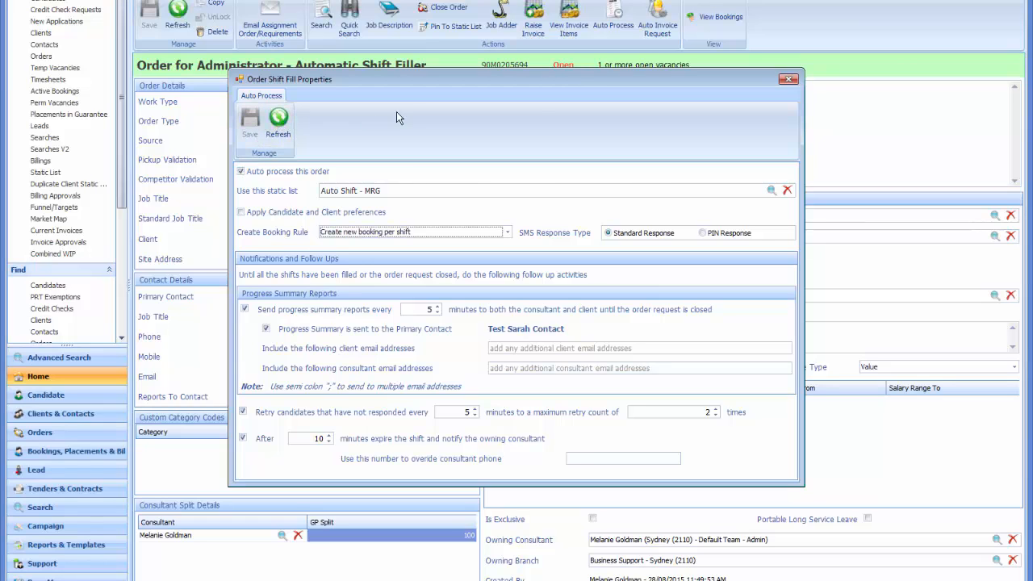
left_click(789, 81)
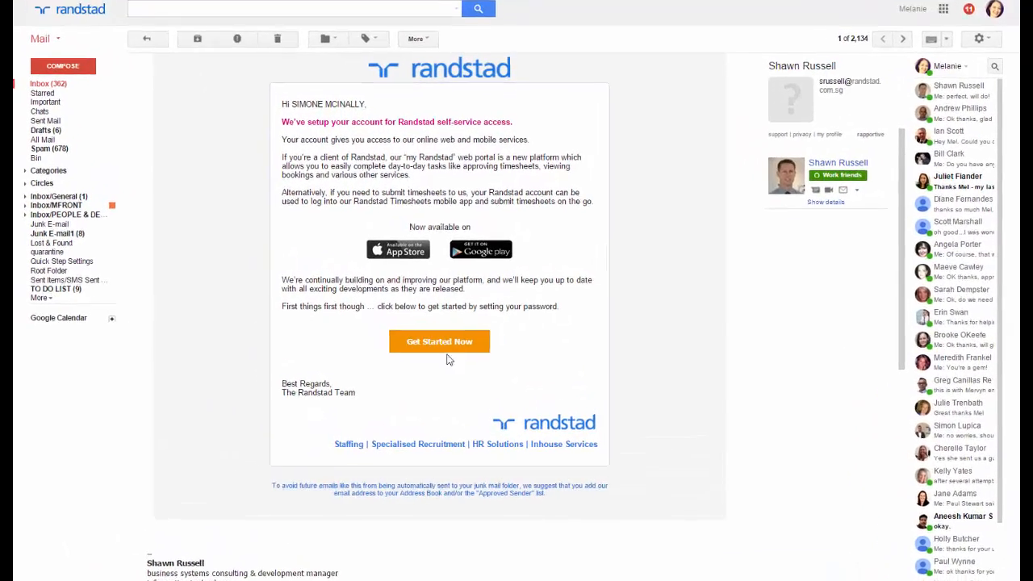
Activate the Randstad account from the invitation email in the mailbox, entering and confirming a new password.
left_click(461, 323)
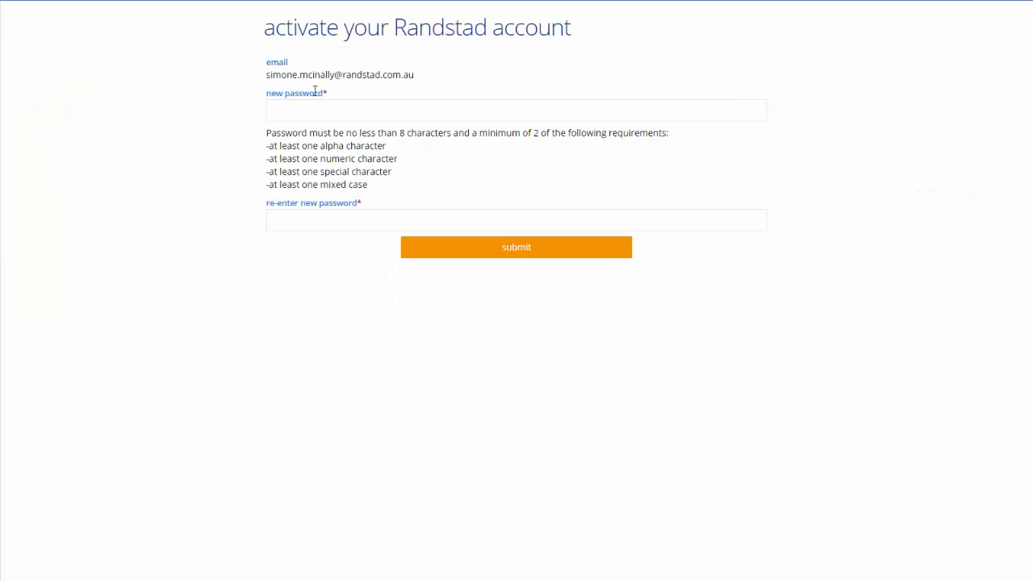
left_click(320, 105)
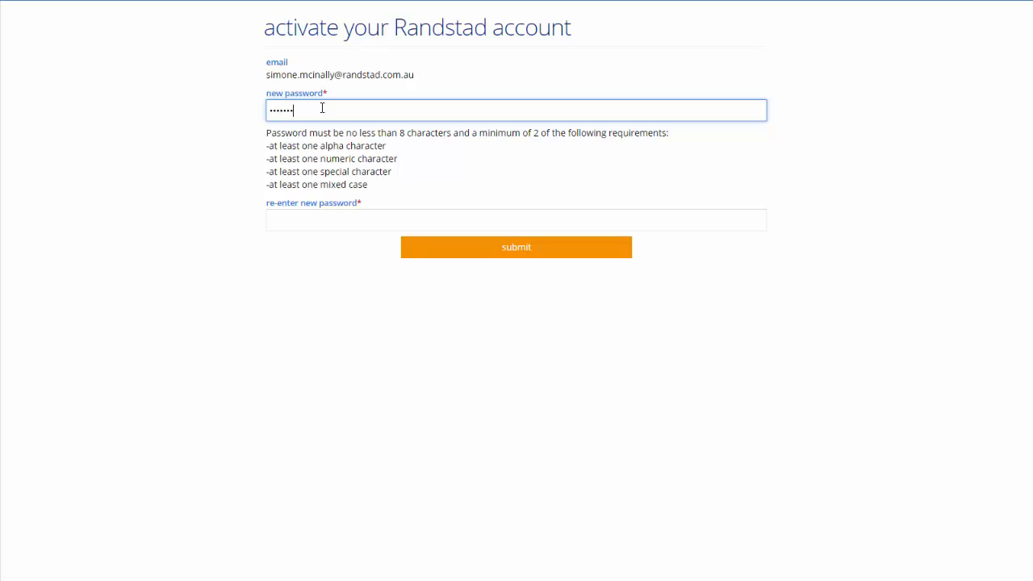
left_click(358, 225)
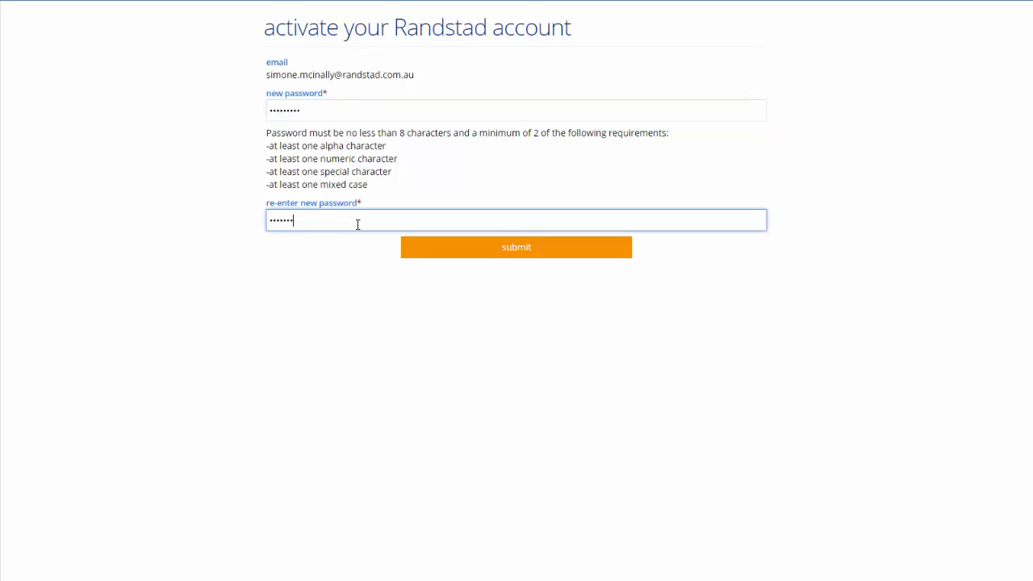
left_click(546, 248)
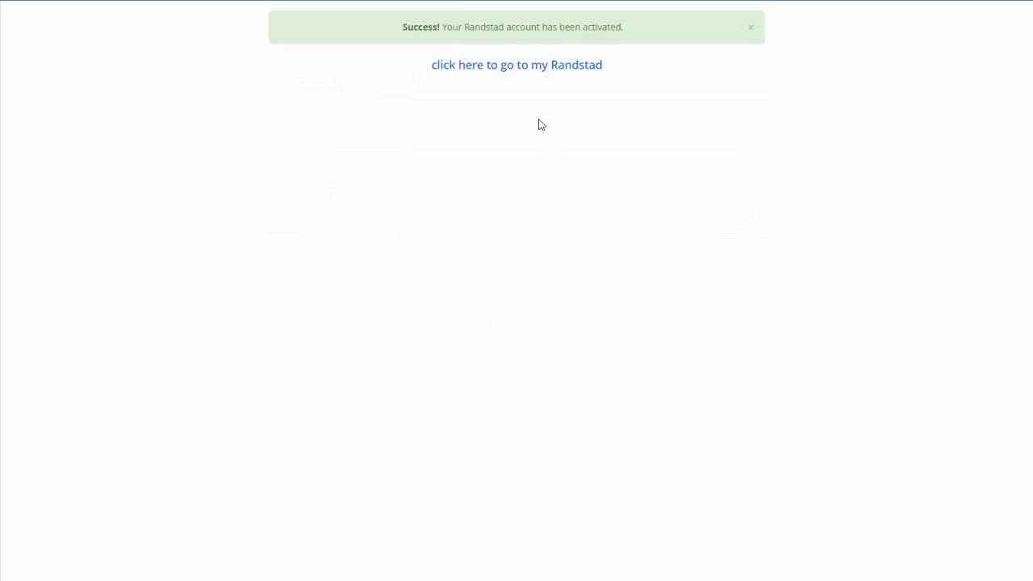
Log in to my Randstad with the client contact's email and account password, and decline saving the password in the browser.
left_click(533, 70)
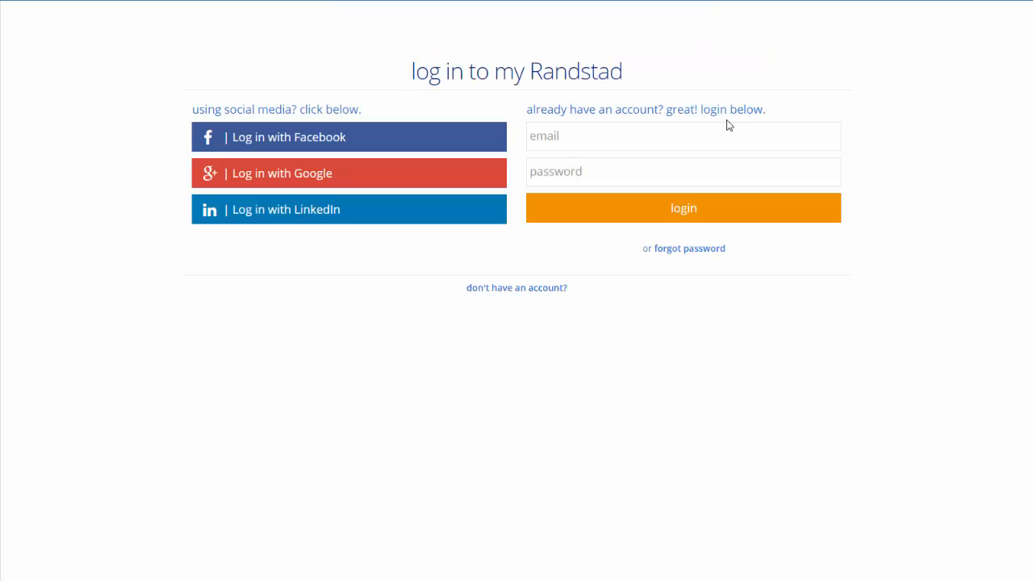
left_click(603, 142)
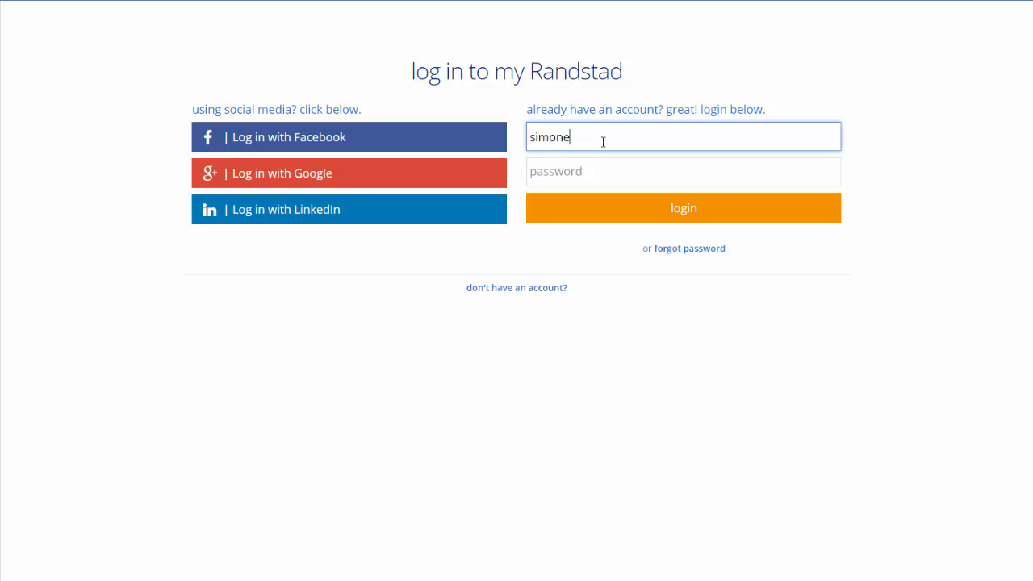
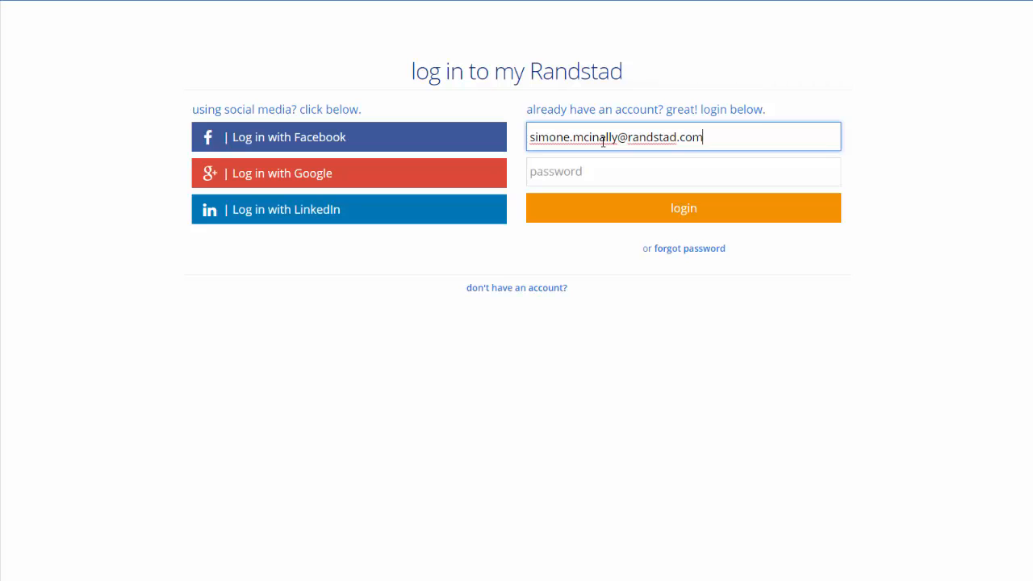
key("Tab")
type("pass")
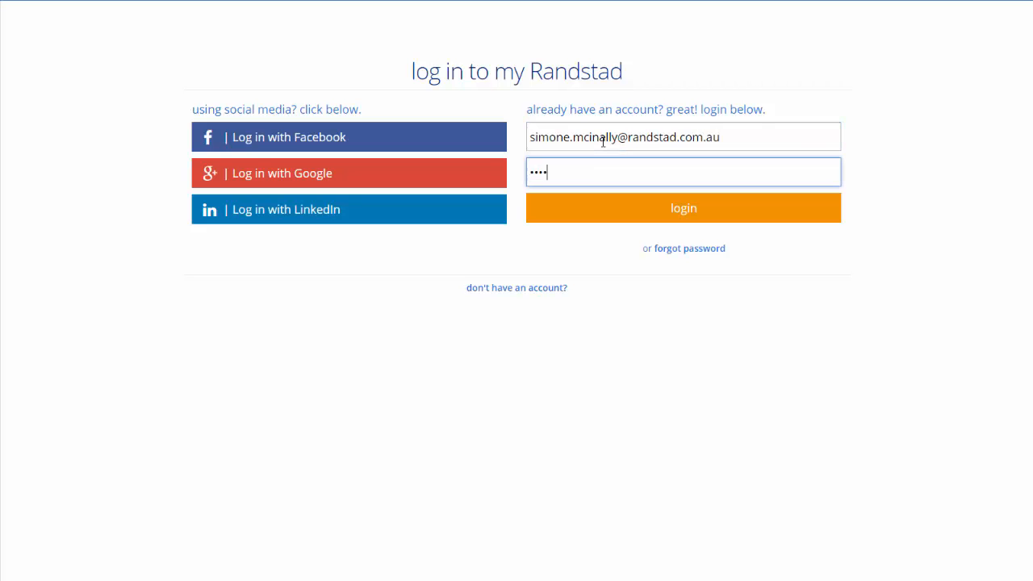
type("word")
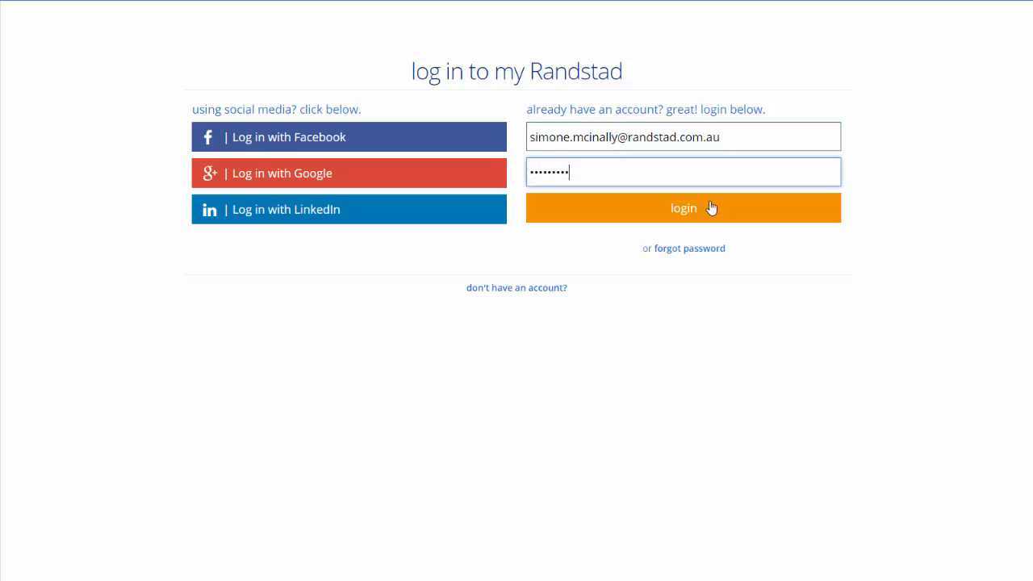
left_click(713, 209)
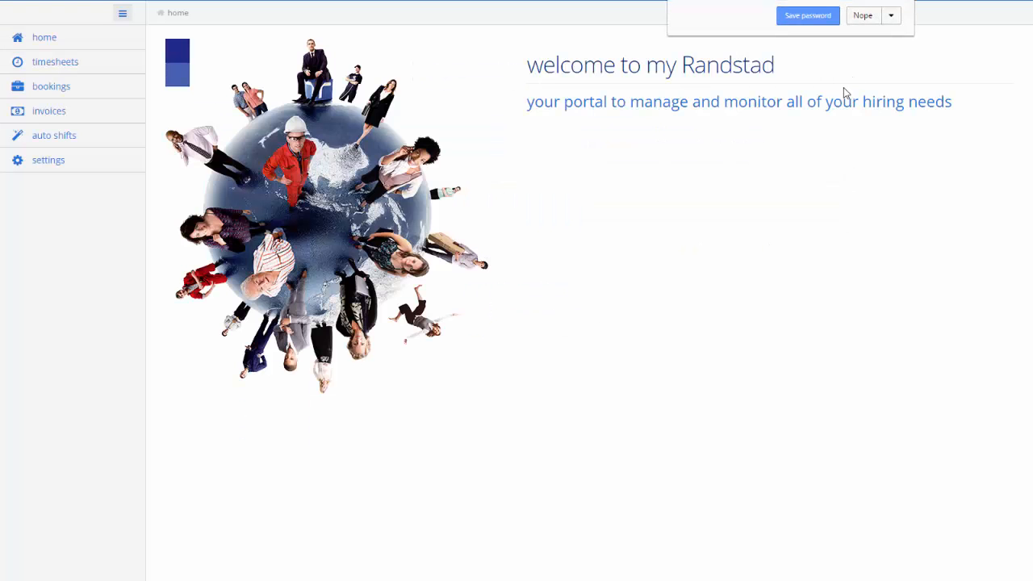
left_click(863, 16)
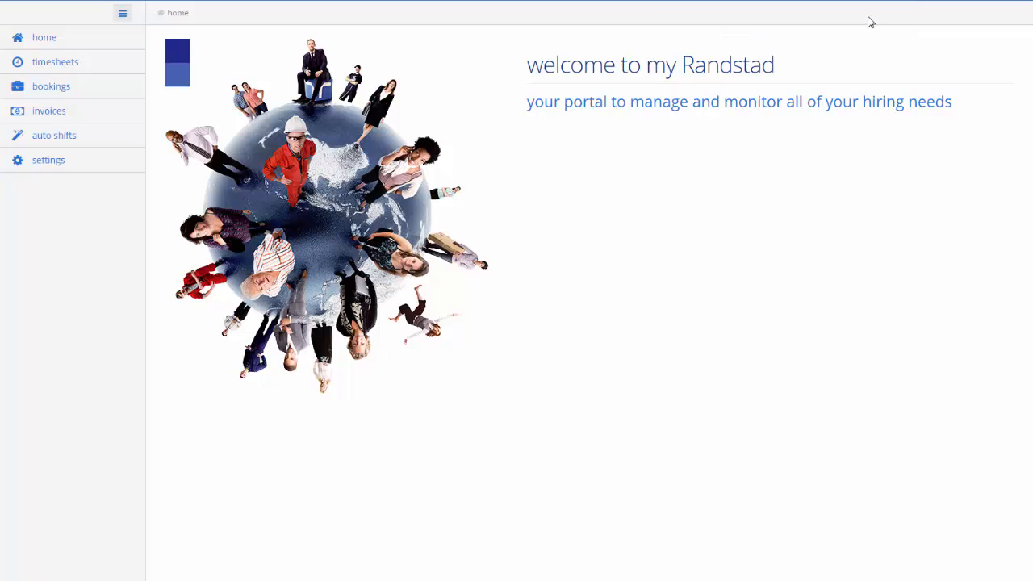
Start adding a shift to the active Recruitment Consultant auto shift order, with dates from 31/08/2015 to 04/09/2015.
left_click(55, 137)
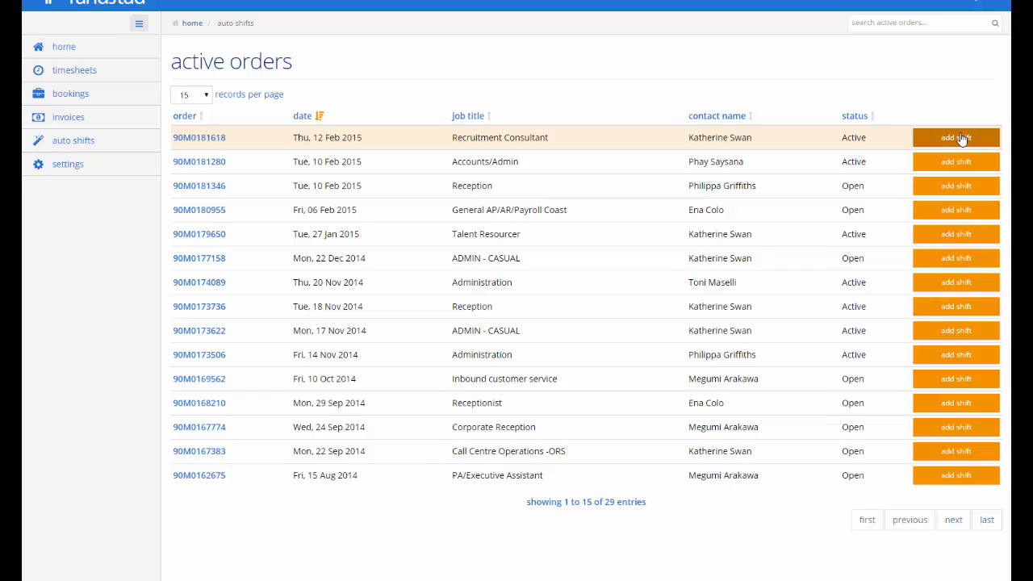
left_click(864, 164)
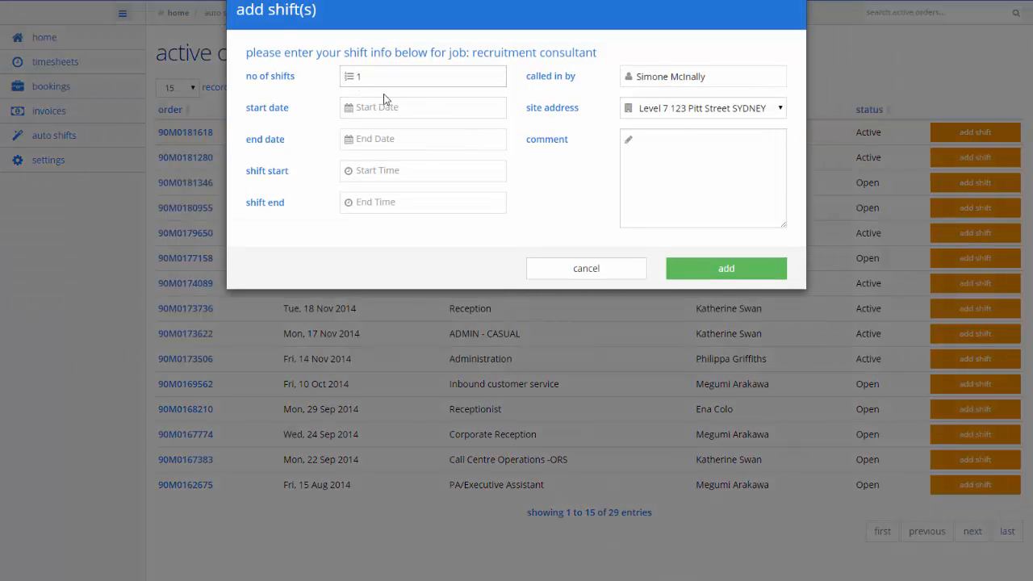
left_click(387, 102)
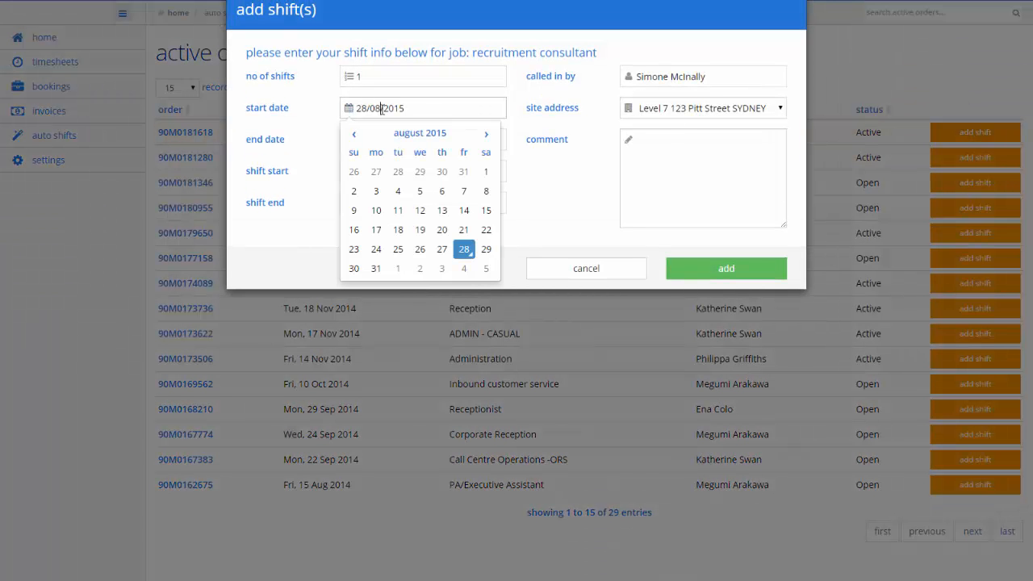
left_click(376, 268)
left_click(402, 139)
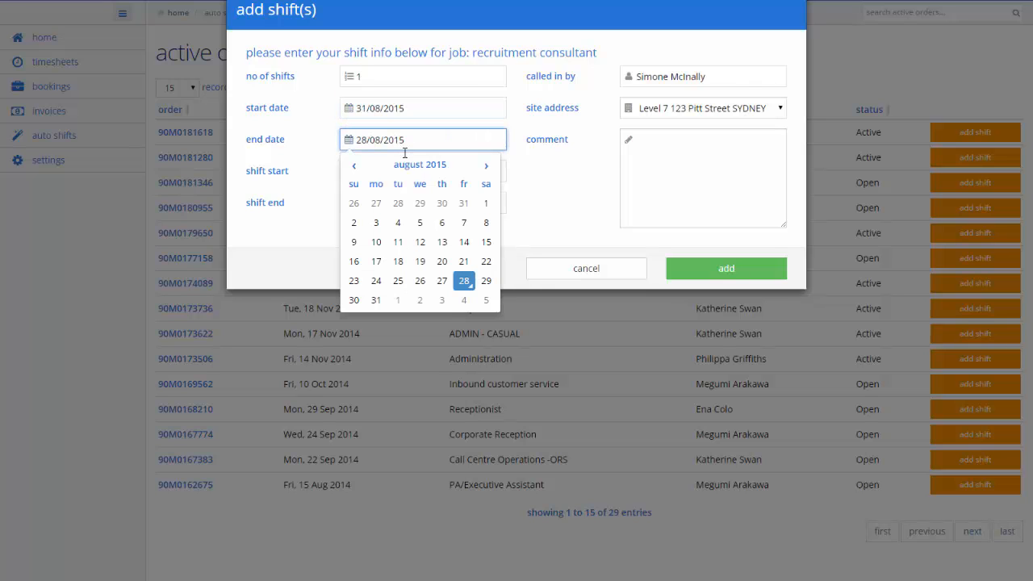
left_click(464, 300)
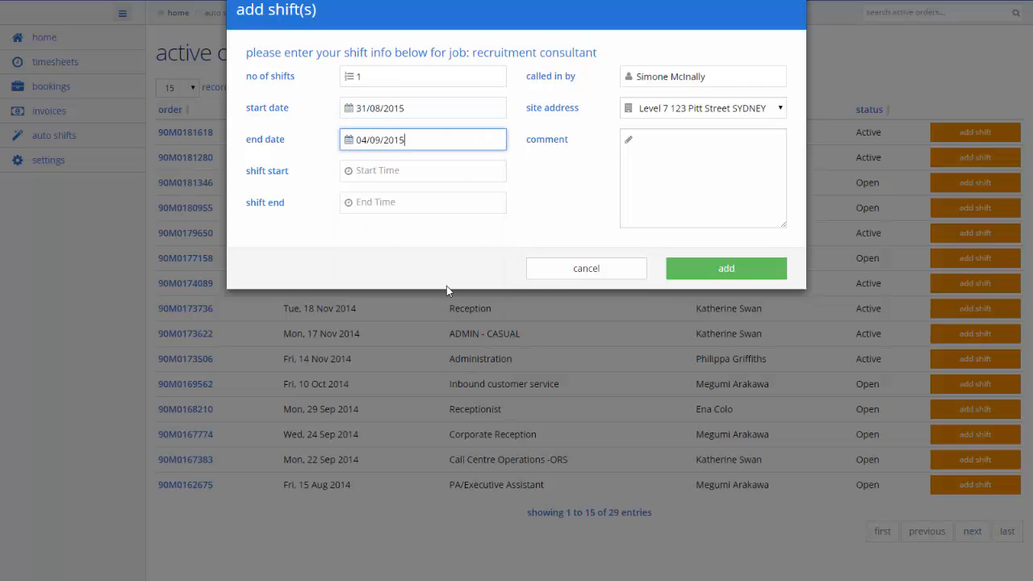
Set the shift's start time to 09:00.
left_click(395, 170)
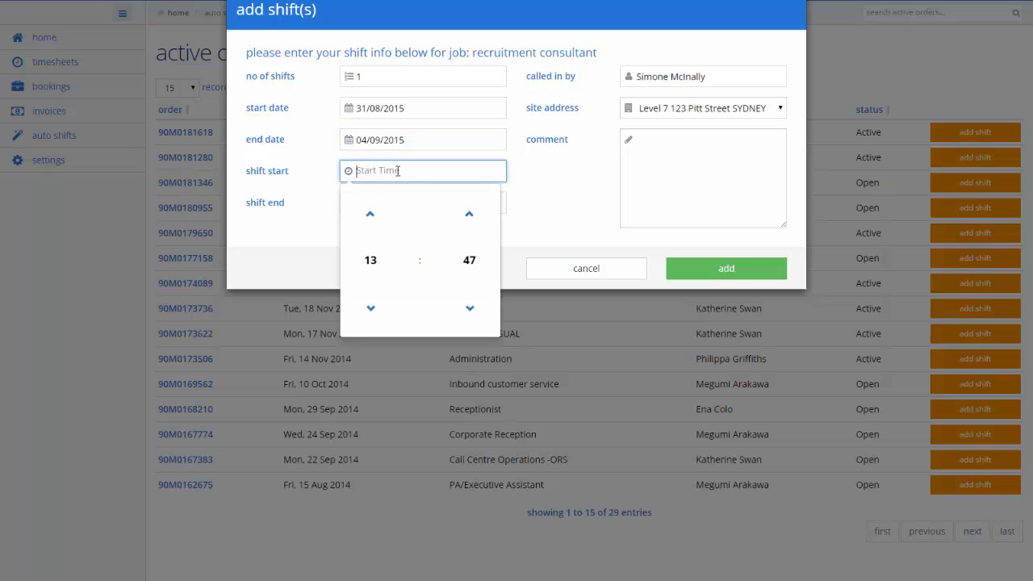
left_click(372, 307)
left_click(372, 307)
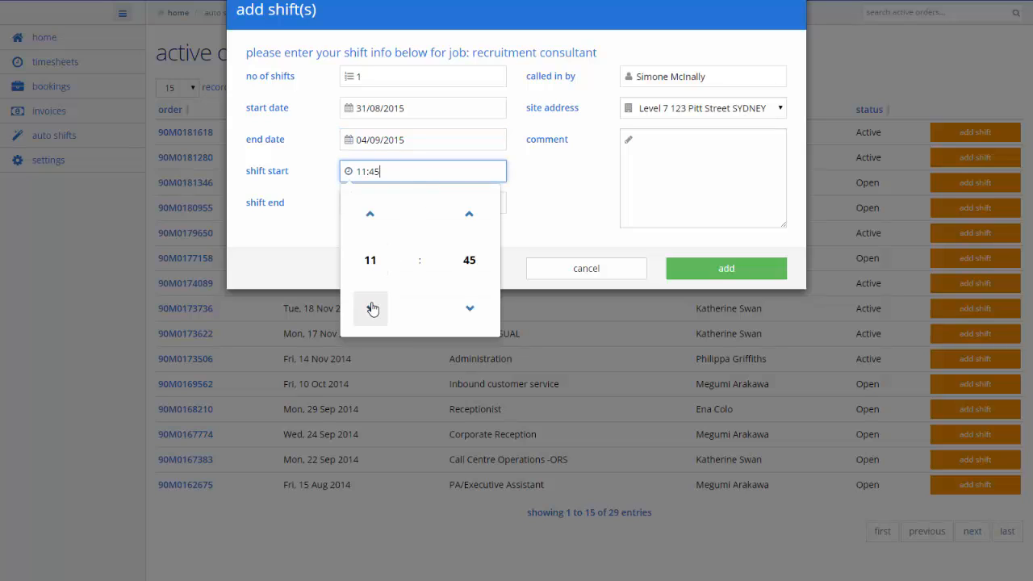
left_click(372, 307)
left_click(371, 307)
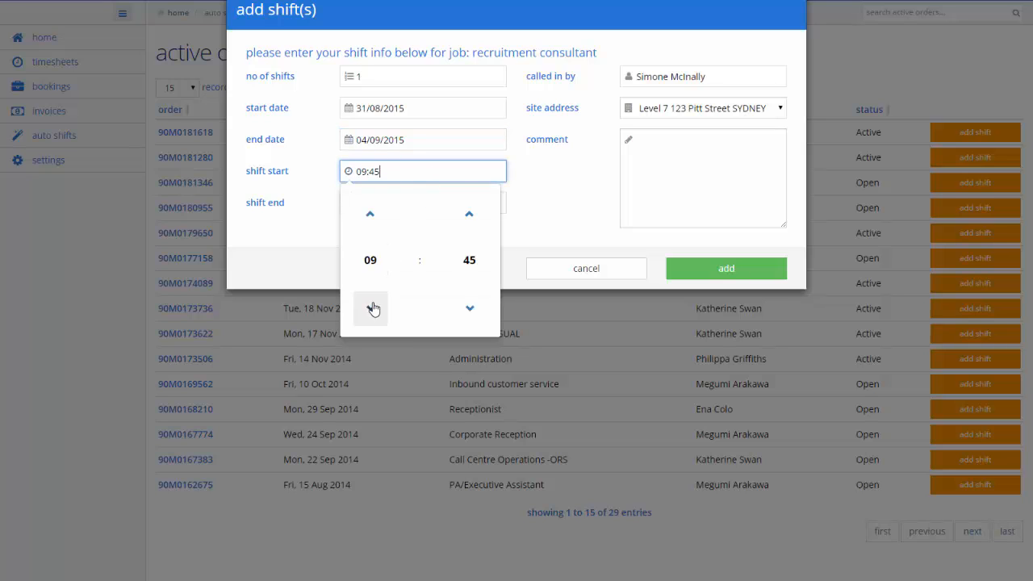
left_click(472, 305)
left_click(473, 306)
left_click(472, 305)
left_click(473, 261)
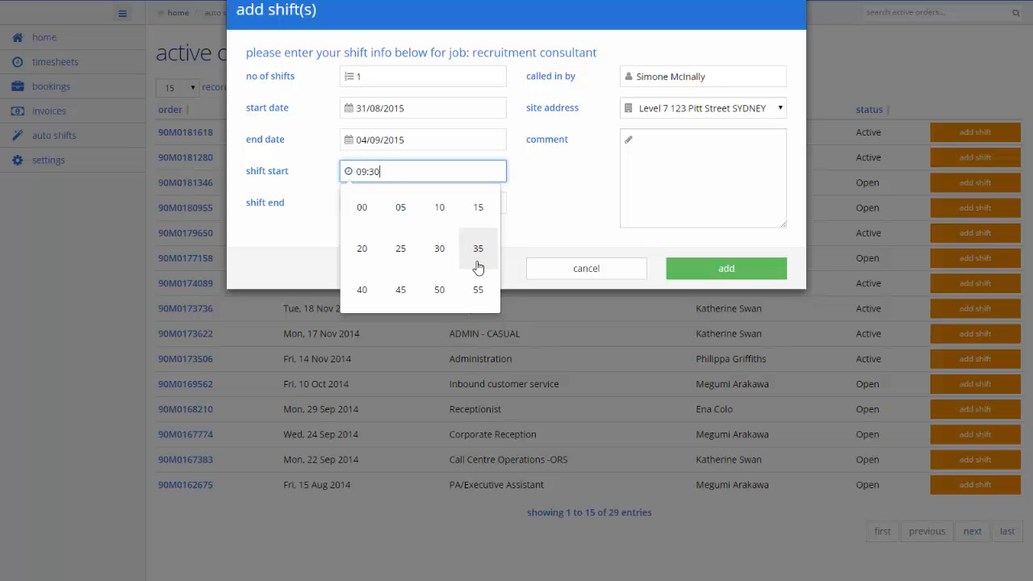
left_click(360, 207)
left_click(533, 187)
Set the shift's end time to 17:00.
left_click(440, 204)
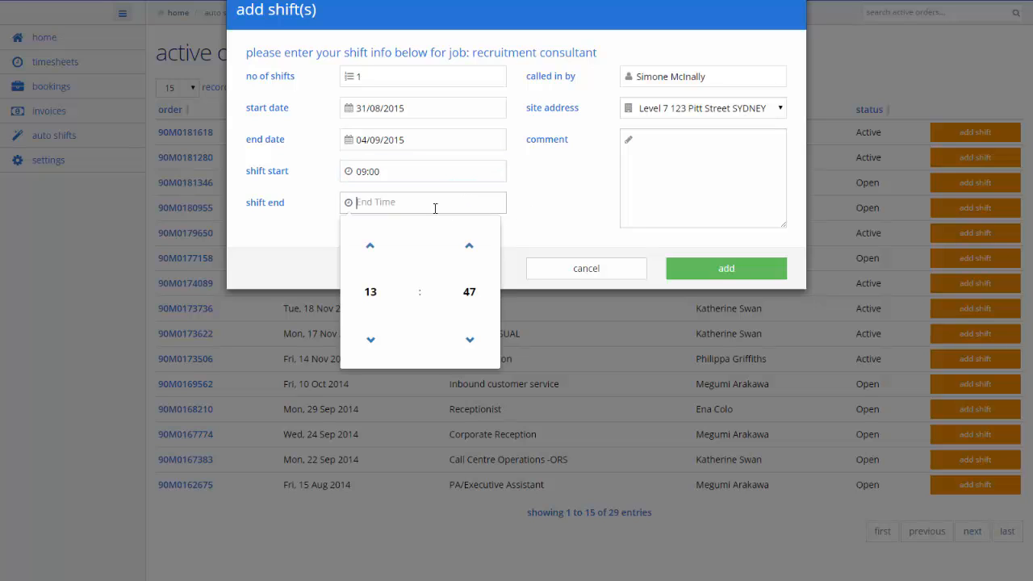
left_click(381, 293)
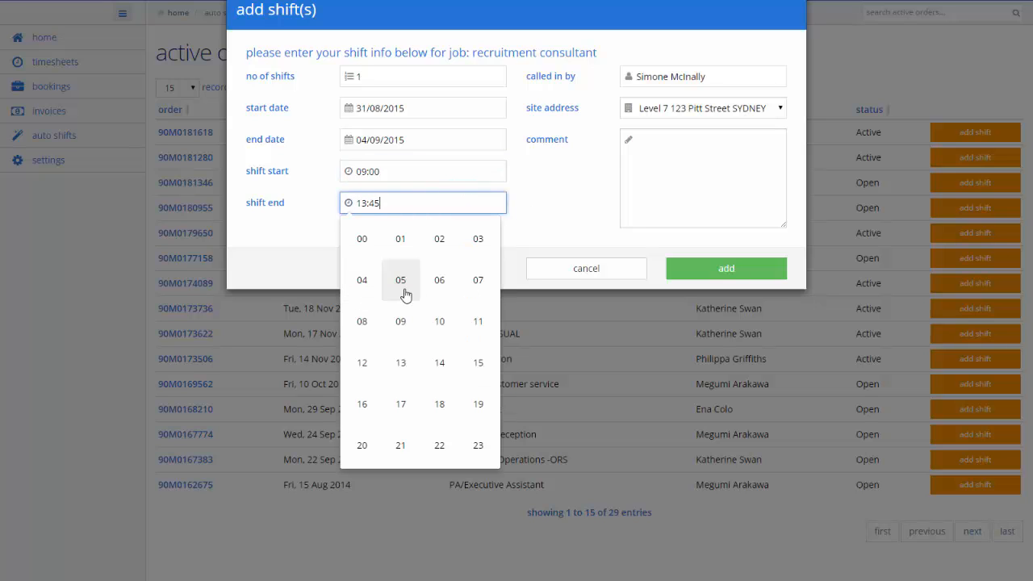
left_click(408, 400)
left_click(464, 294)
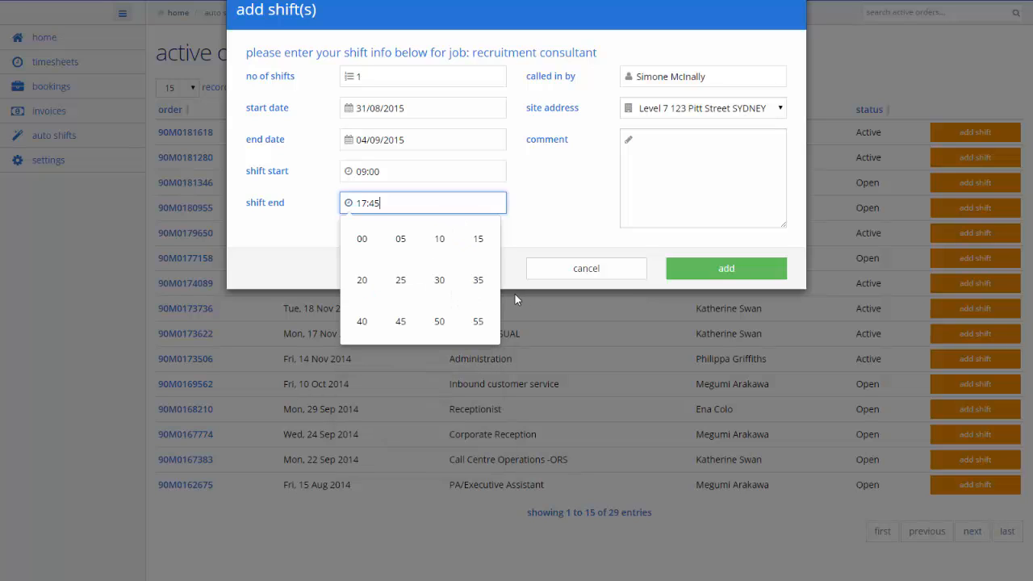
left_click(361, 241)
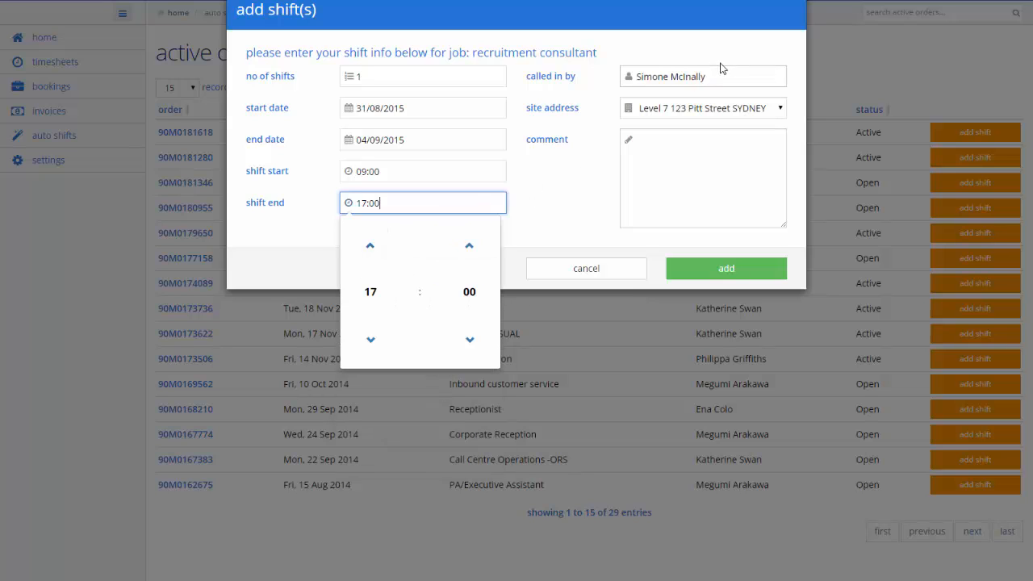
Check the site addresses available for the shift, keep Level 7 123 Pitt Street SYDNEY, and go to the comment field.
left_click(780, 108)
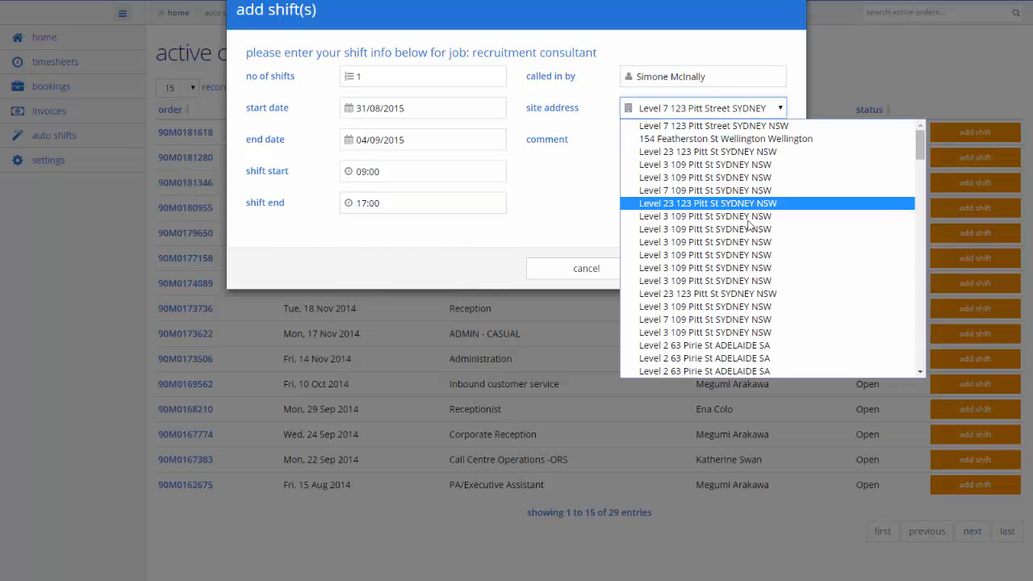
left_click(780, 110)
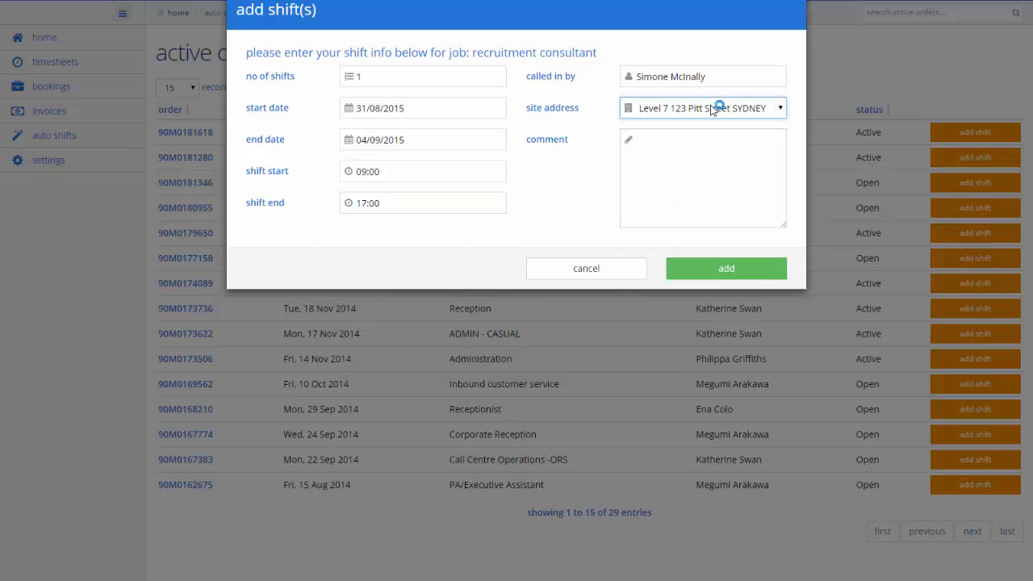
left_click(723, 145)
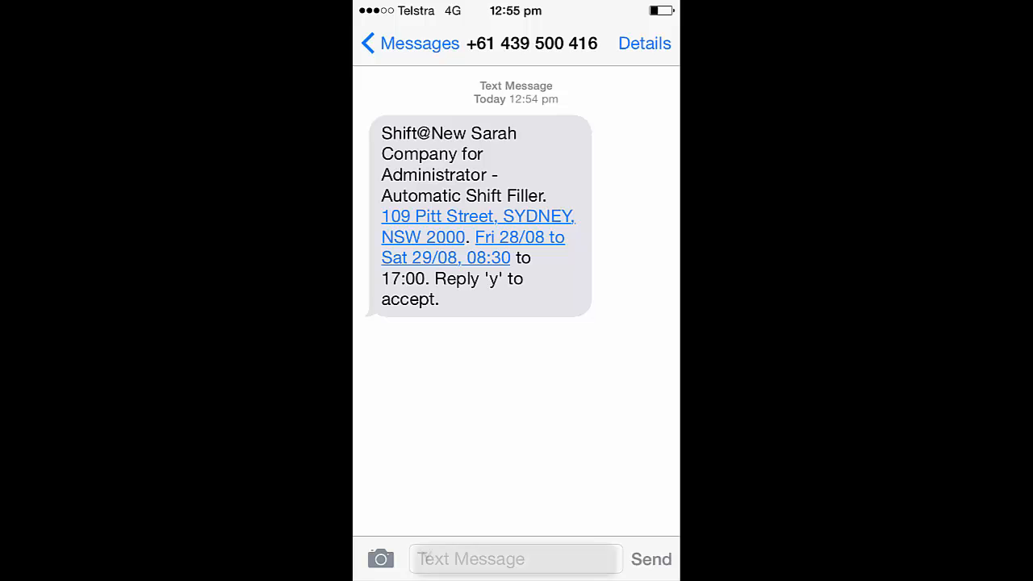
Reply Y to the Administrator - Automatic Shift Filler text message, and review the shift details page on Randstad online shifts.
type("Y")
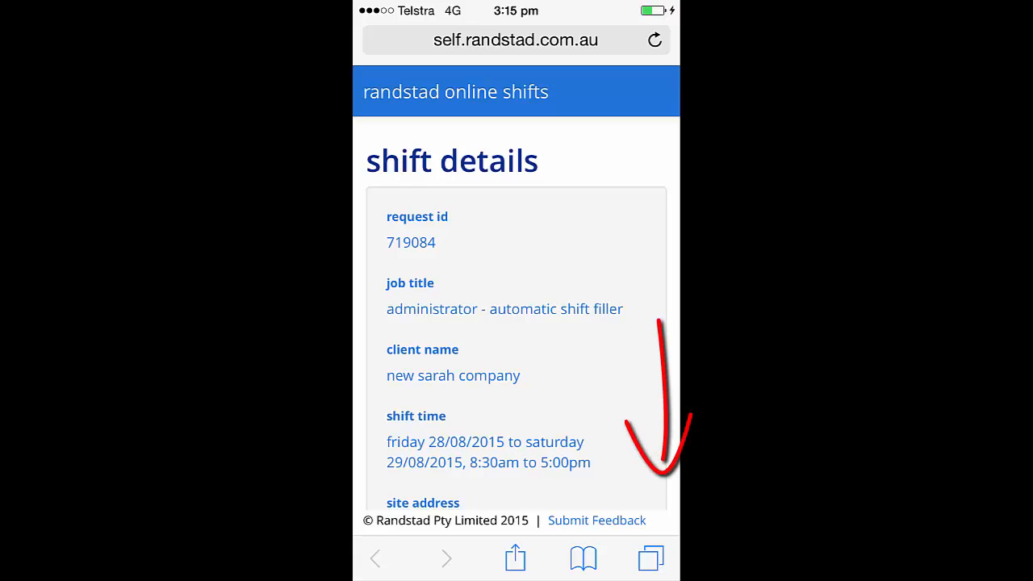
scroll(517, 323, "down", 4)
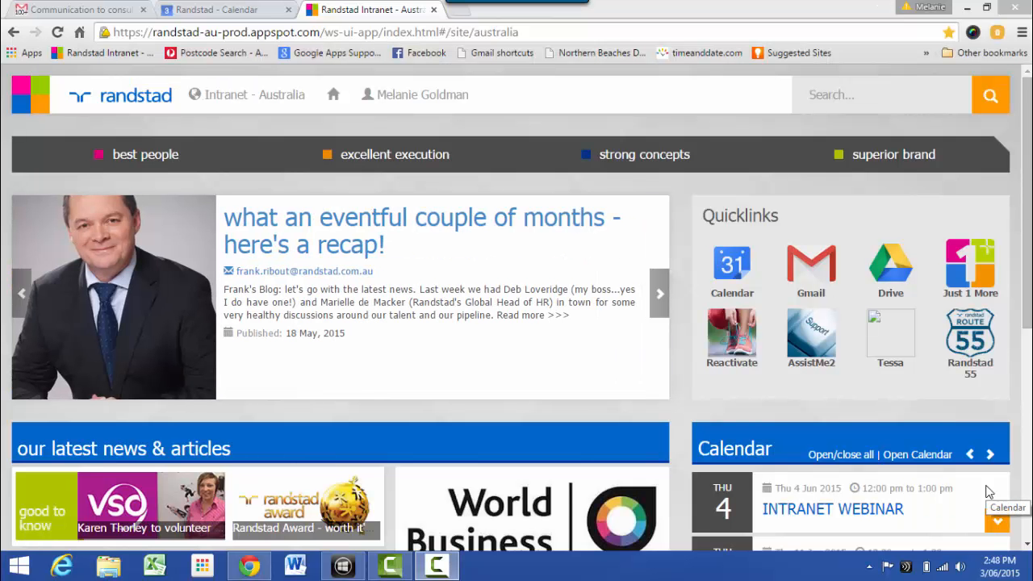
Open the AssistMe2 support portal from the Randstad intranet, and switch to the Gmail draft addressed to Learning and Development.
left_click(818, 354)
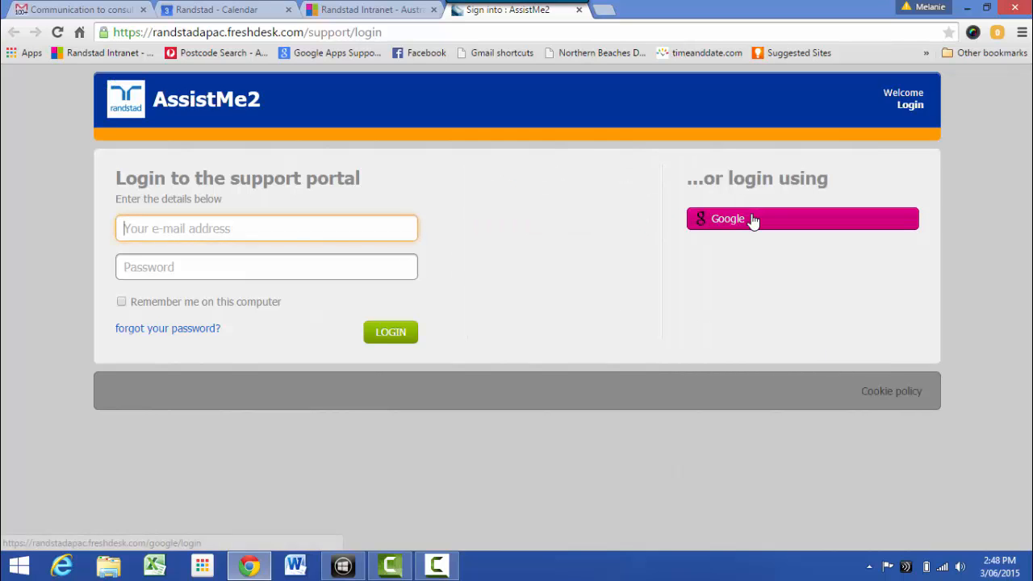
left_click(97, 10)
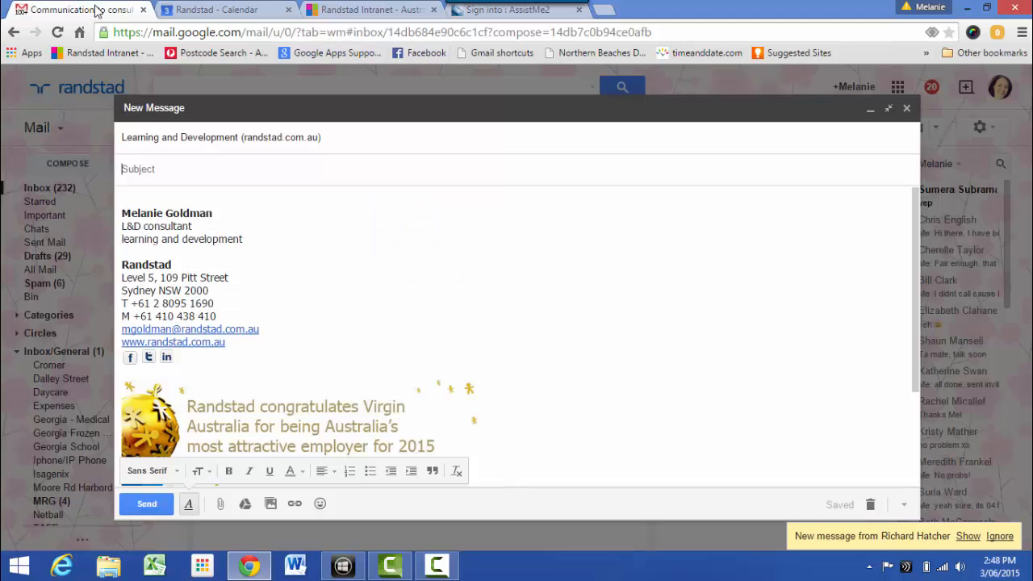